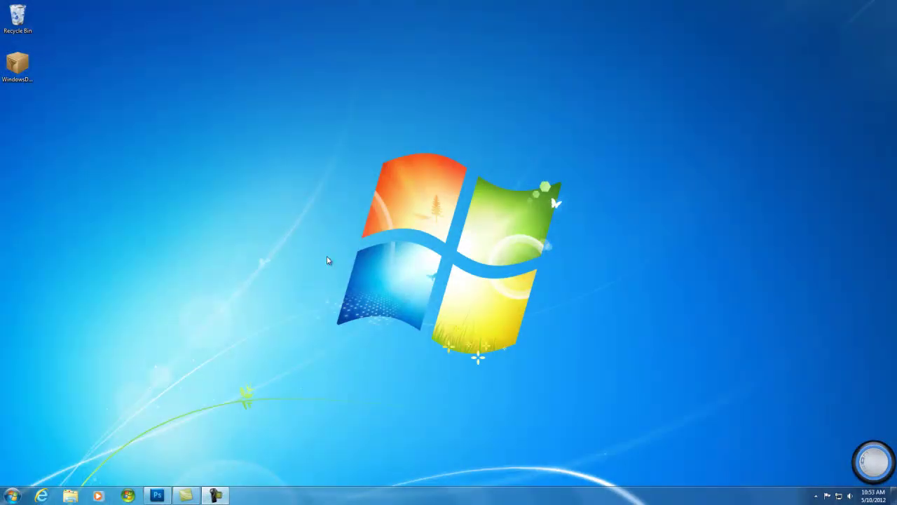
pyautogui.click(33, 498)
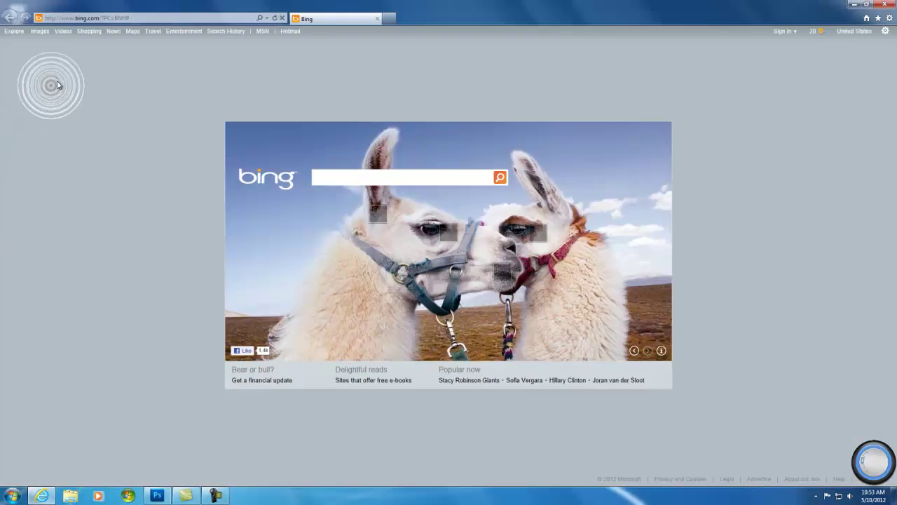
pyautogui.click(87, 19)
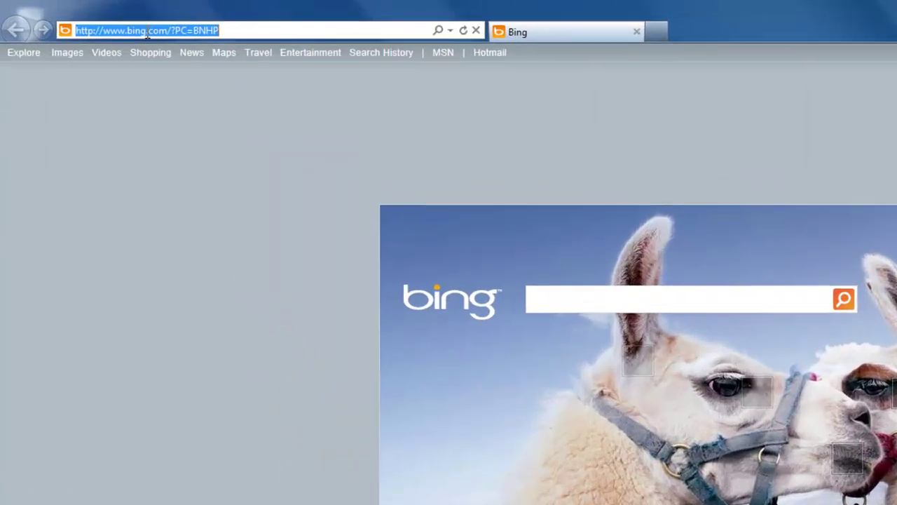
pyautogui.write('www.ce')
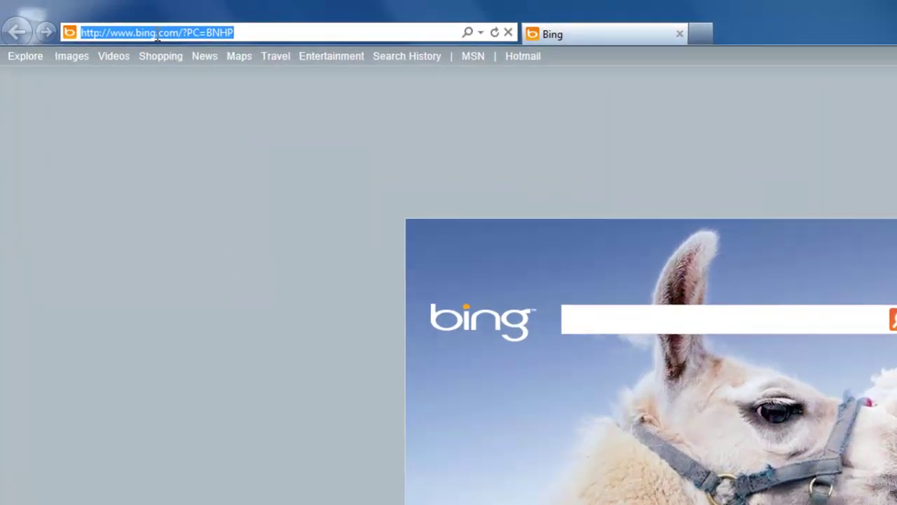
pyautogui.write('toncorp.com/')
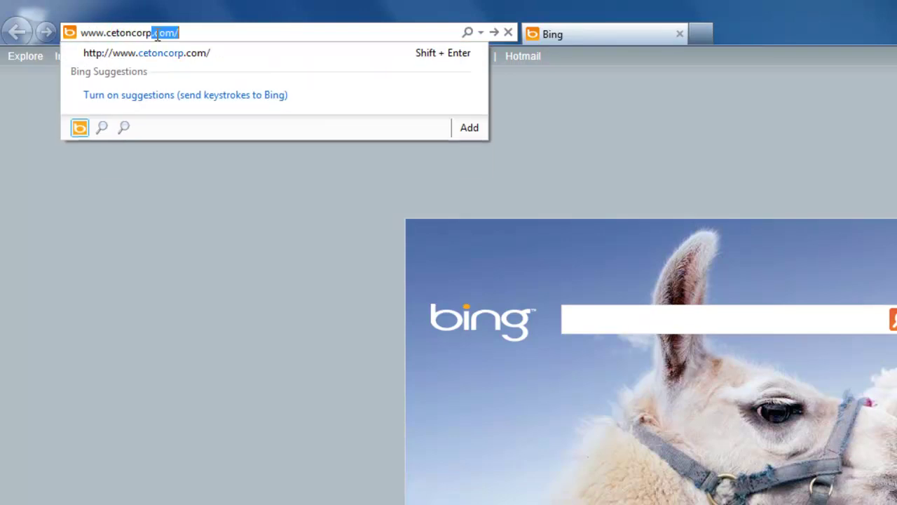
pyautogui.press('Return')
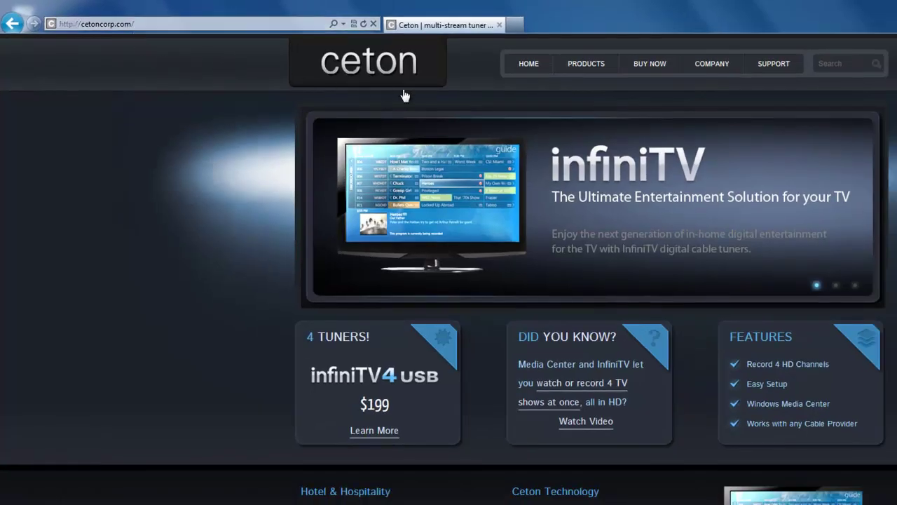
# Download and run the Ceton InfiniTV Installer for Windows 7 from the site's Installation & Downloads support page
pyautogui.moveTo(782, 70)
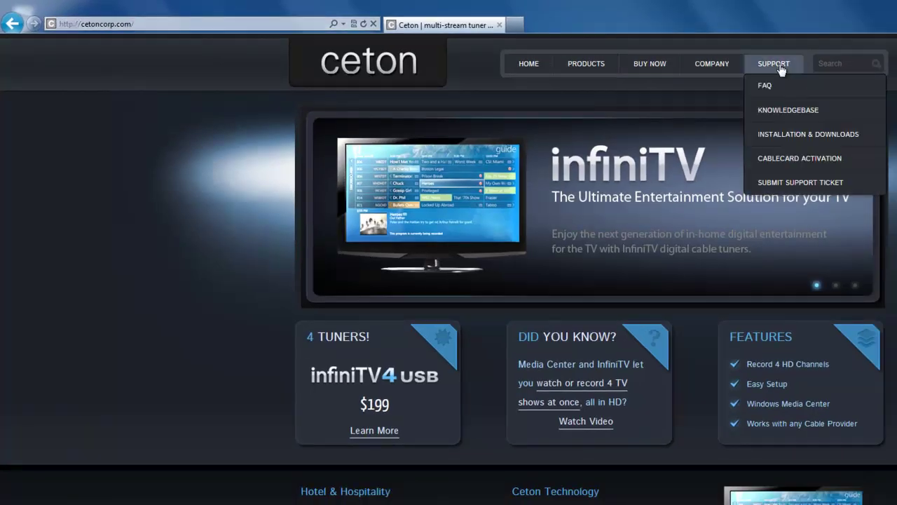
pyautogui.click(786, 135)
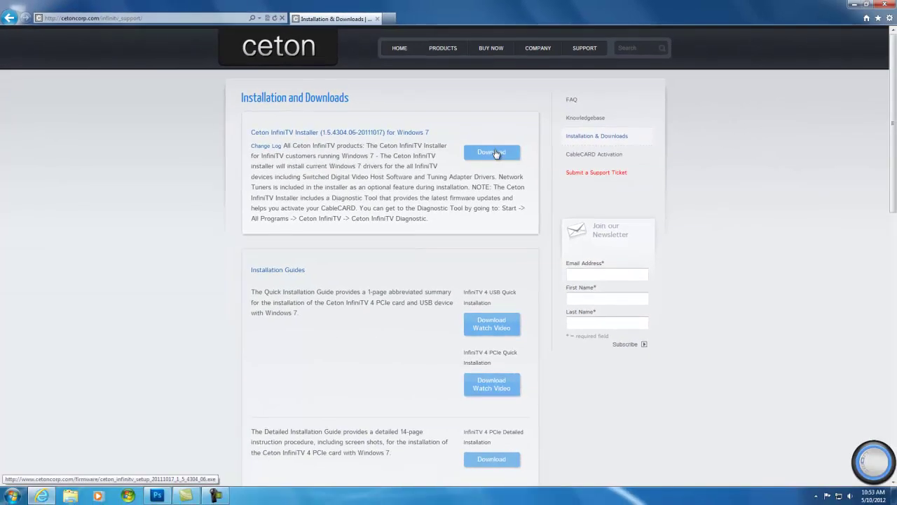
pyautogui.click(495, 153)
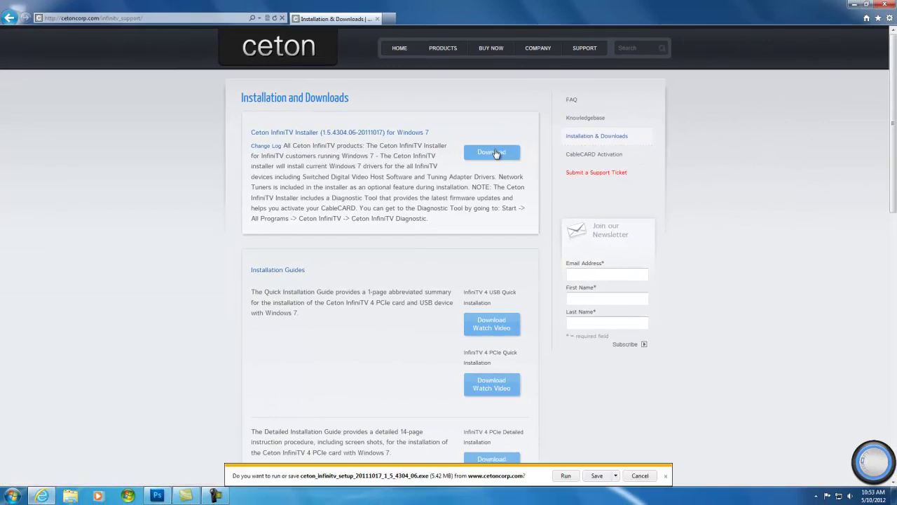
pyautogui.click(566, 475)
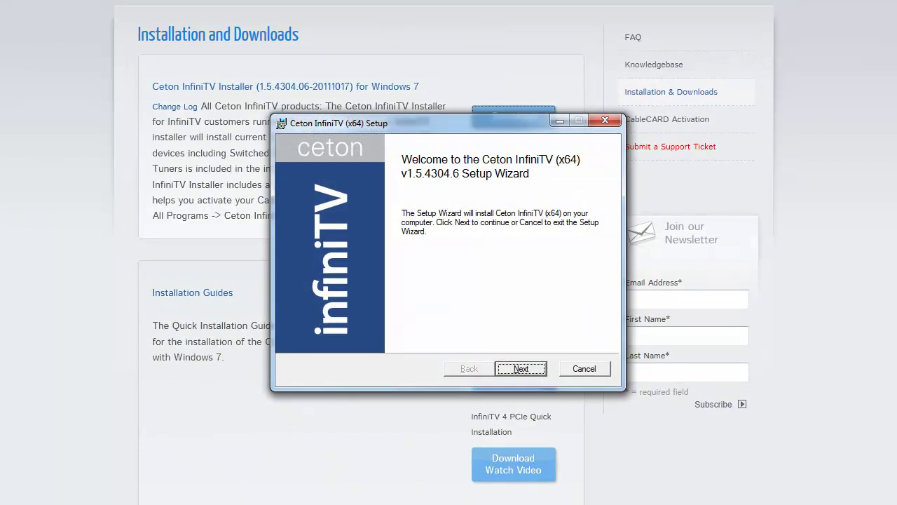
# Install Ceton InfiniTV (x64) with the default features and location, and finish setup without launching the Diagnostic Tool
pyautogui.click(520, 369)
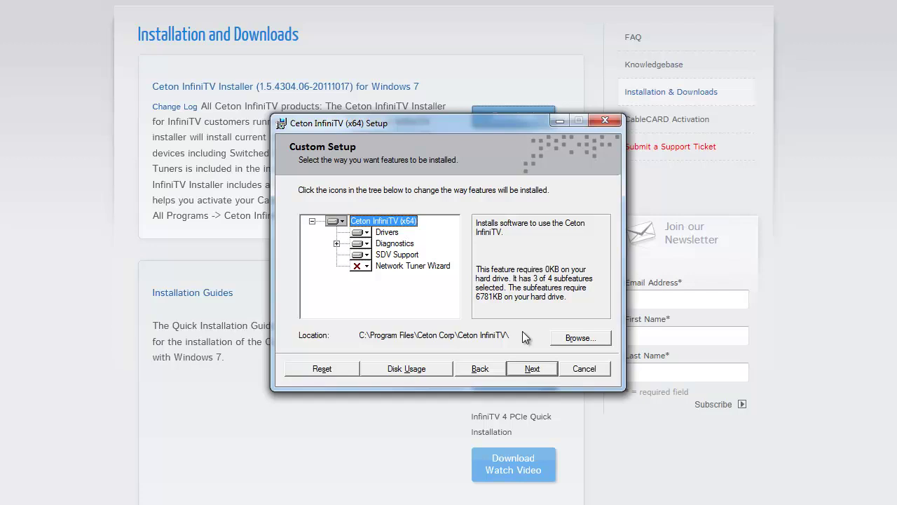
pyautogui.click(523, 366)
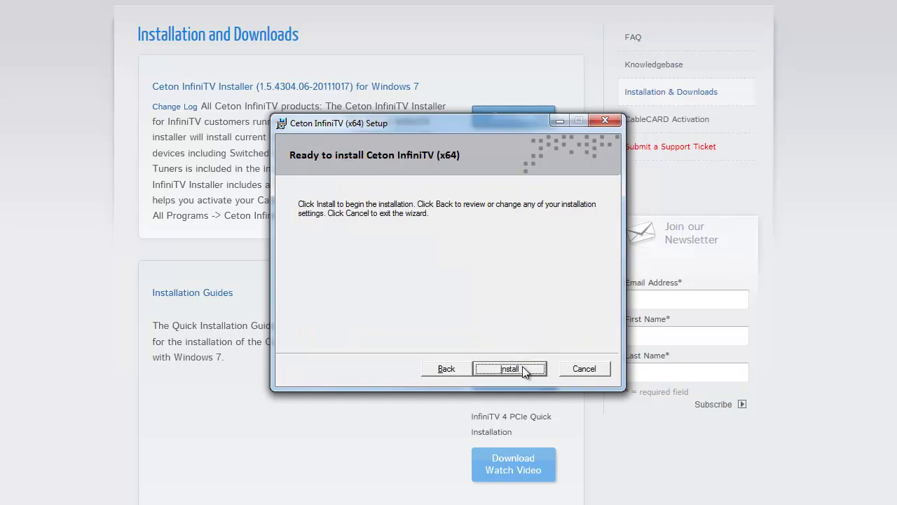
pyautogui.click(522, 366)
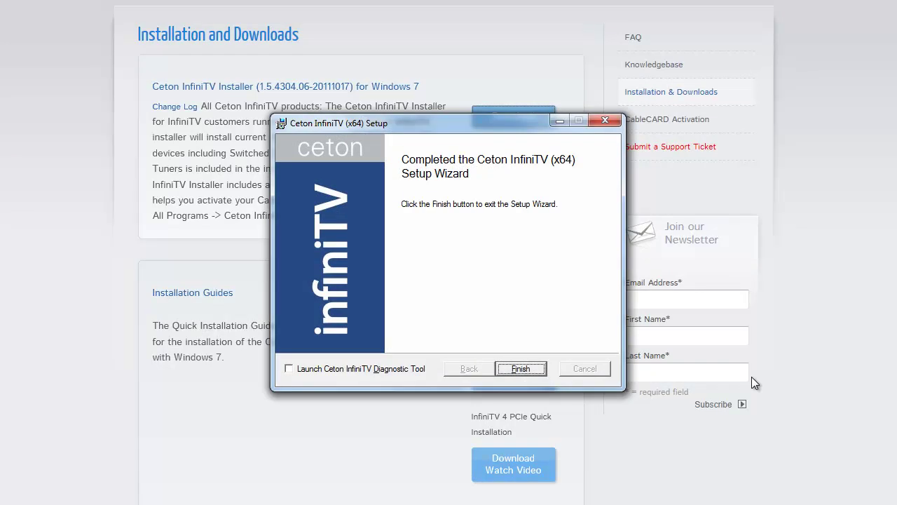
pyautogui.click(517, 368)
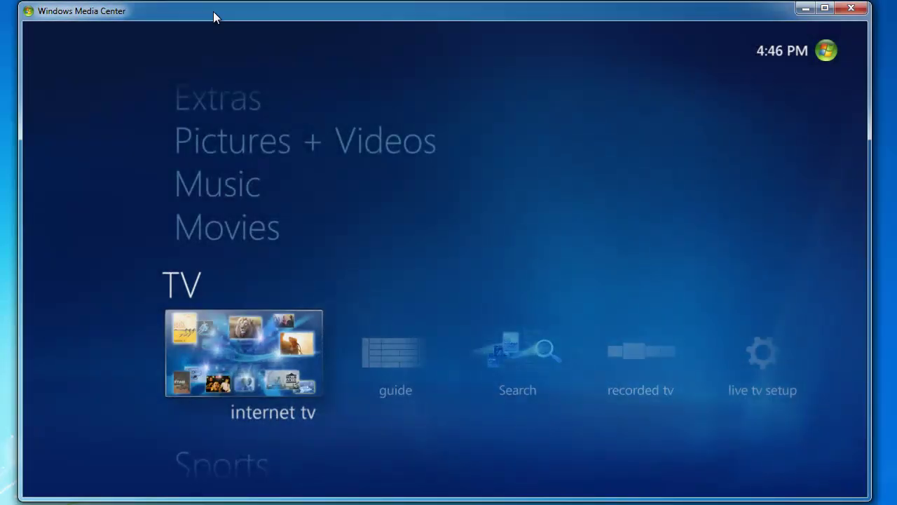
# Switch to Windows Media Center and open the Digital Cable Advisor from the extras gallery
pyautogui.press('Down')
pyautogui.press('Down')
pyautogui.press('Down')
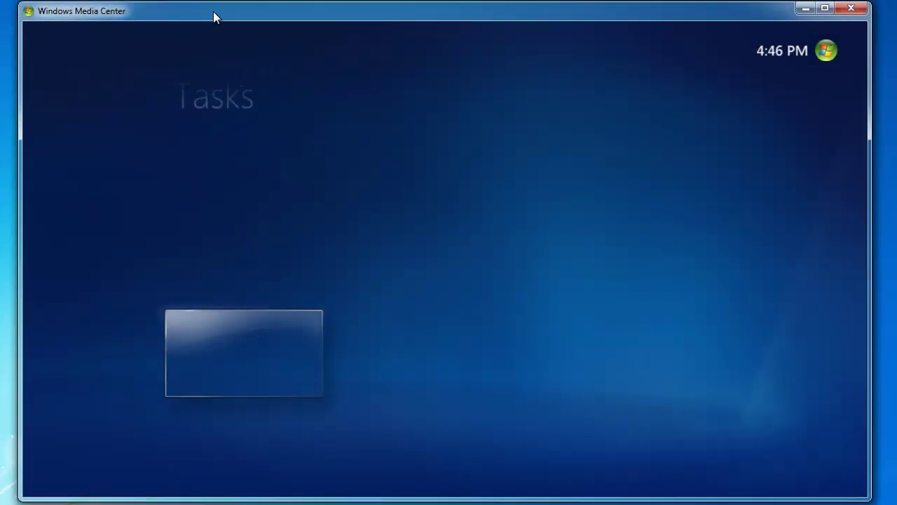
pyautogui.press('Right')
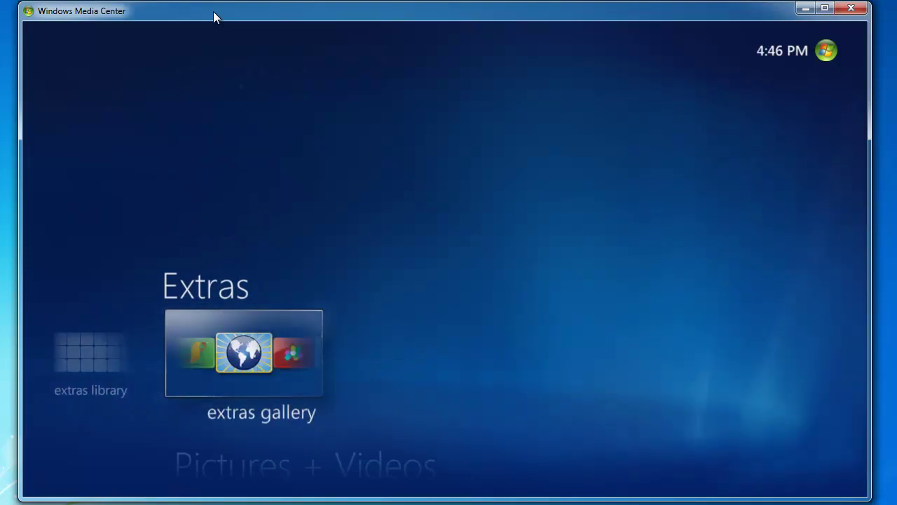
pyautogui.press('Return')
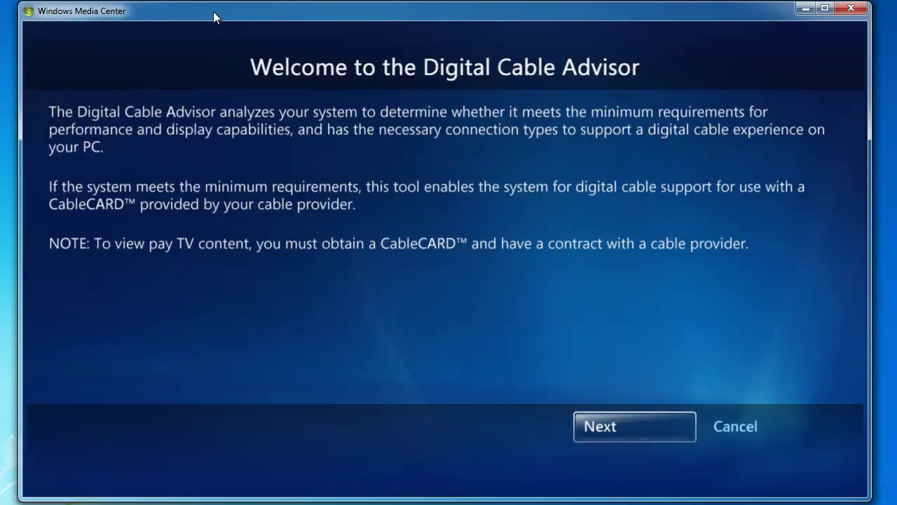
# Proceed past the Digital Cable Advisor welcome page and agree to its Terms of Service
pyautogui.click(617, 425)
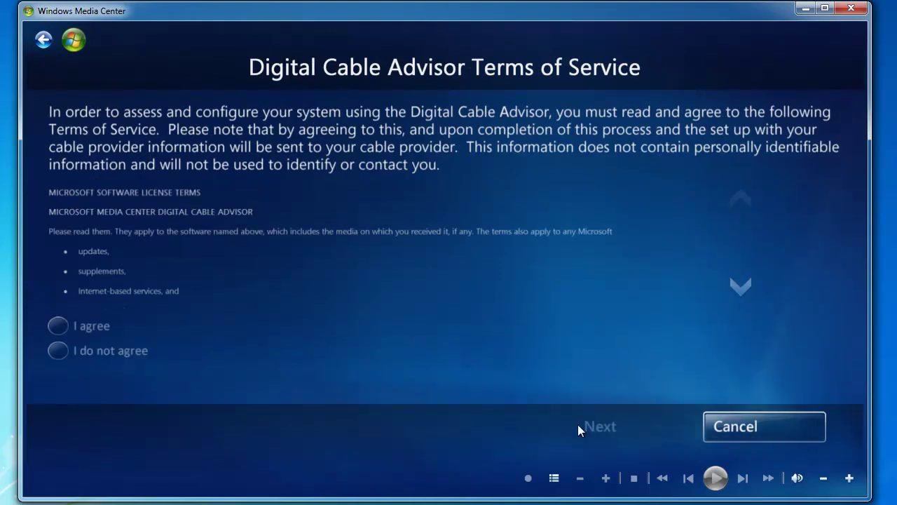
pyautogui.click(60, 326)
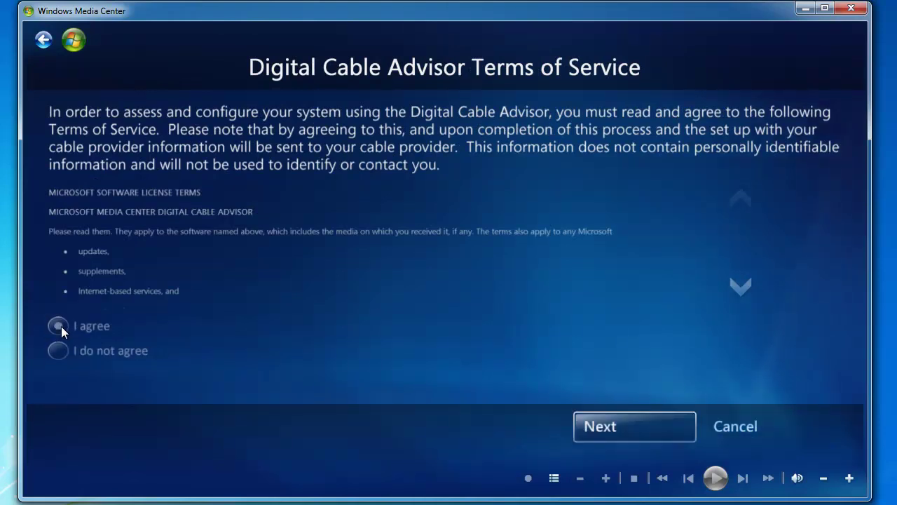
pyautogui.click(603, 425)
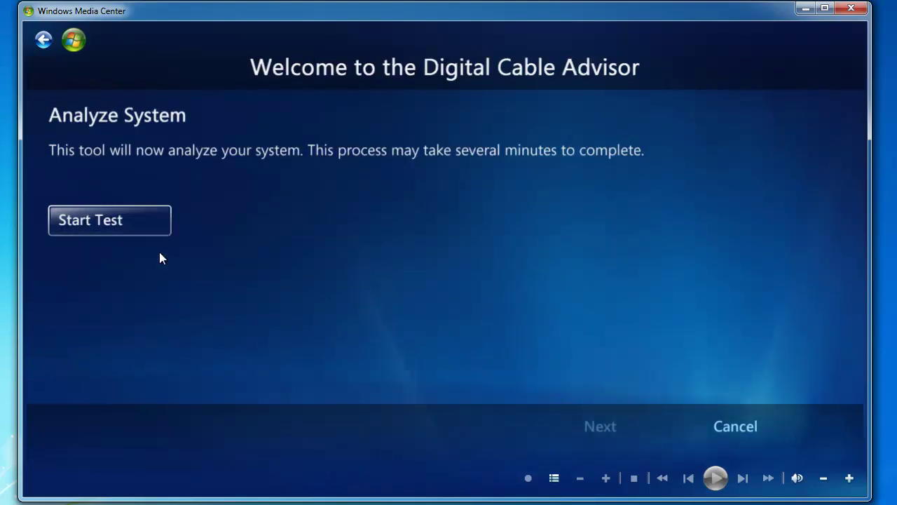
# Run the Digital Cable Advisor's system analysis and complete its system settings update
pyautogui.click(108, 221)
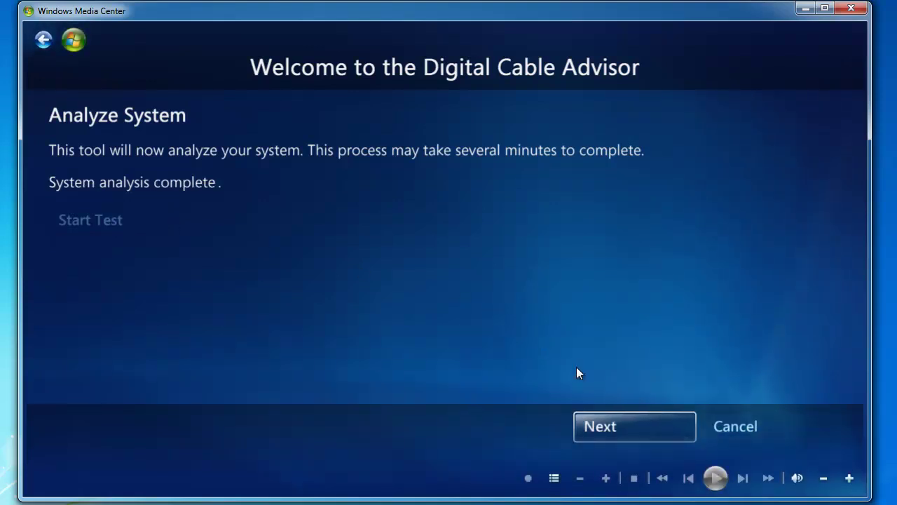
pyautogui.click(615, 425)
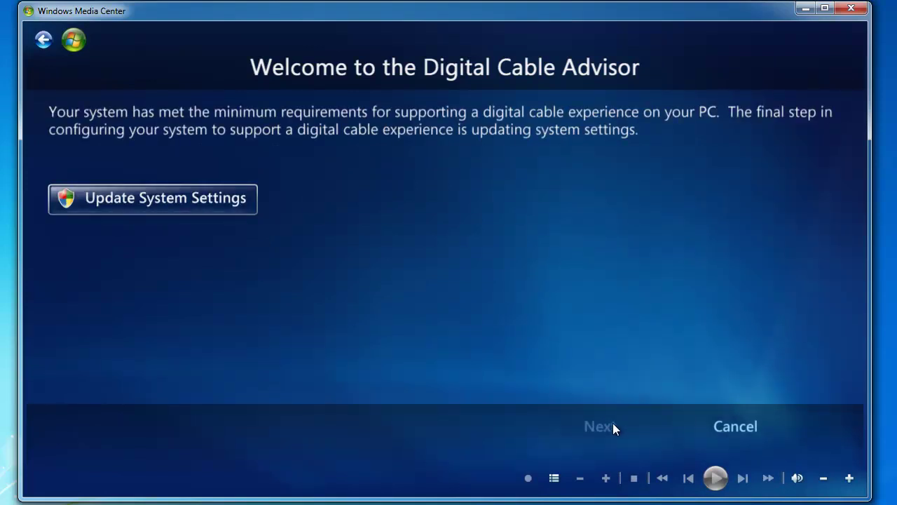
pyautogui.click(172, 209)
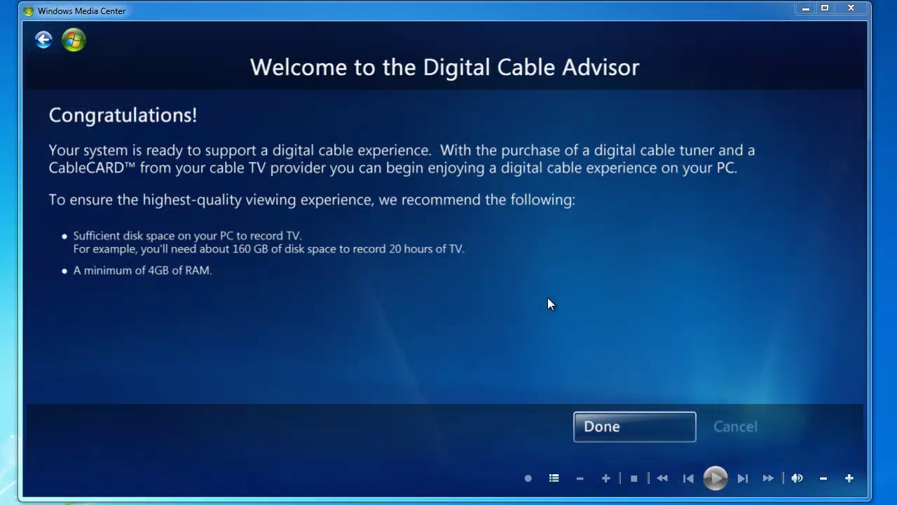
pyautogui.click(613, 425)
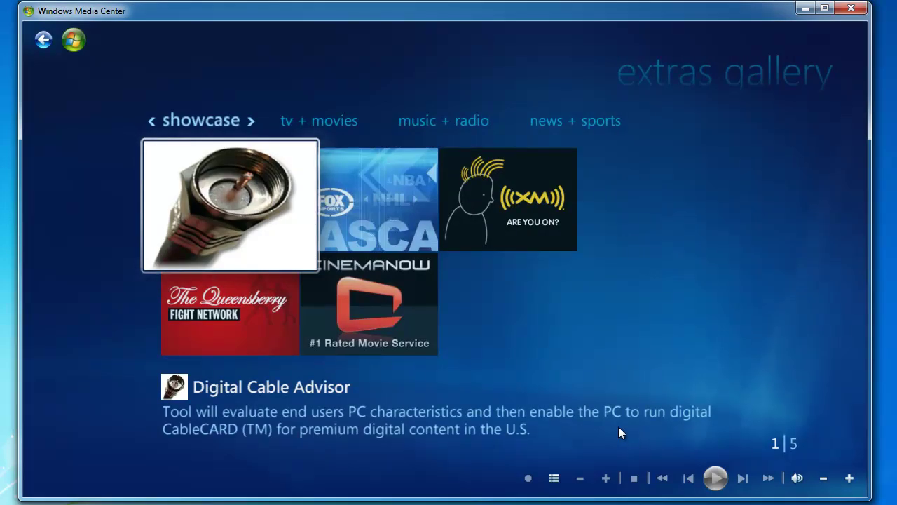
# Leave the extras gallery and start live TV setup from the TV section of Media Center
pyautogui.press('BackSpace')
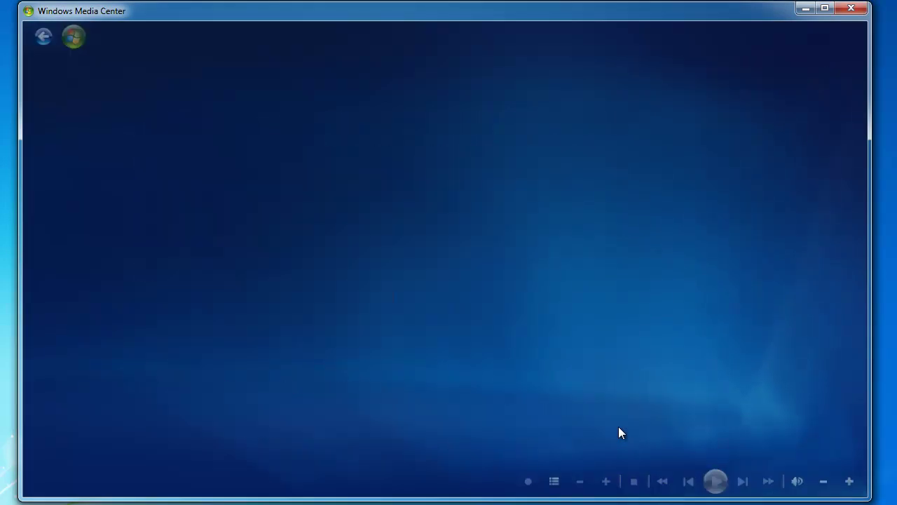
pyautogui.press('Up')
pyautogui.press('Up')
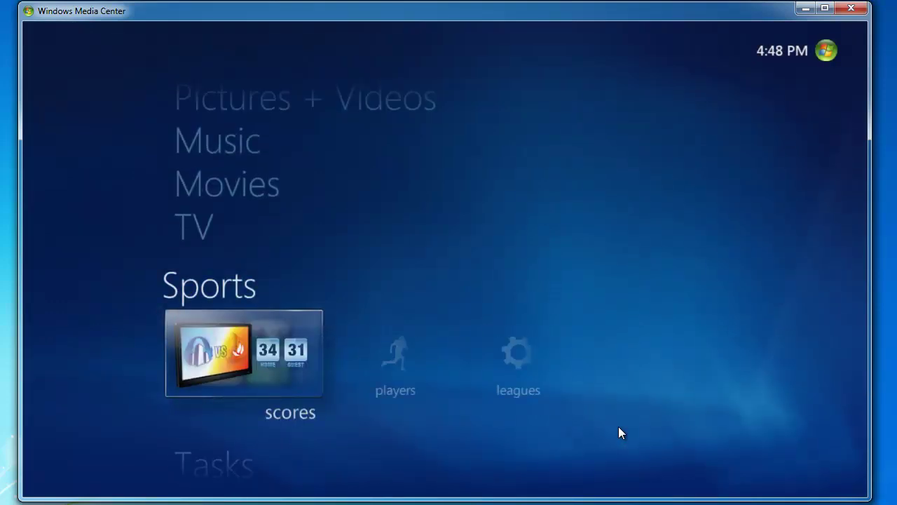
pyautogui.press('Up')
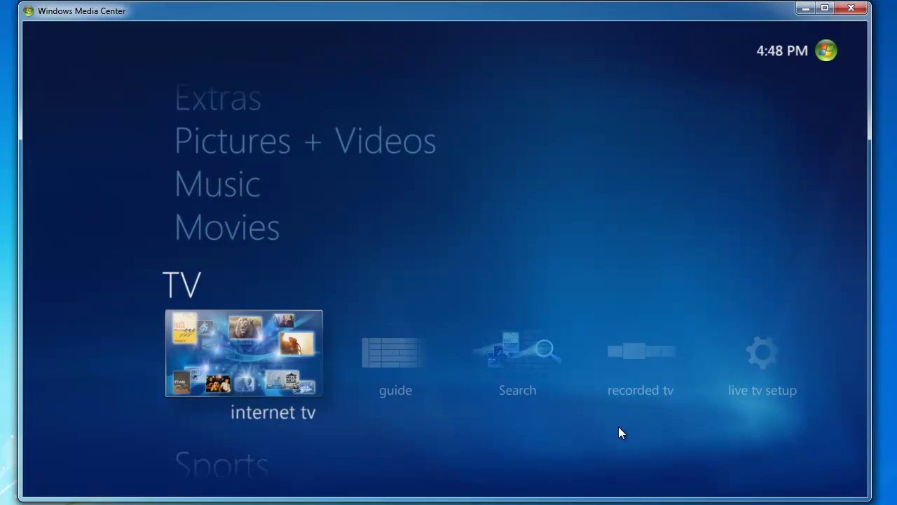
pyautogui.press('Right')
pyautogui.press('Right')
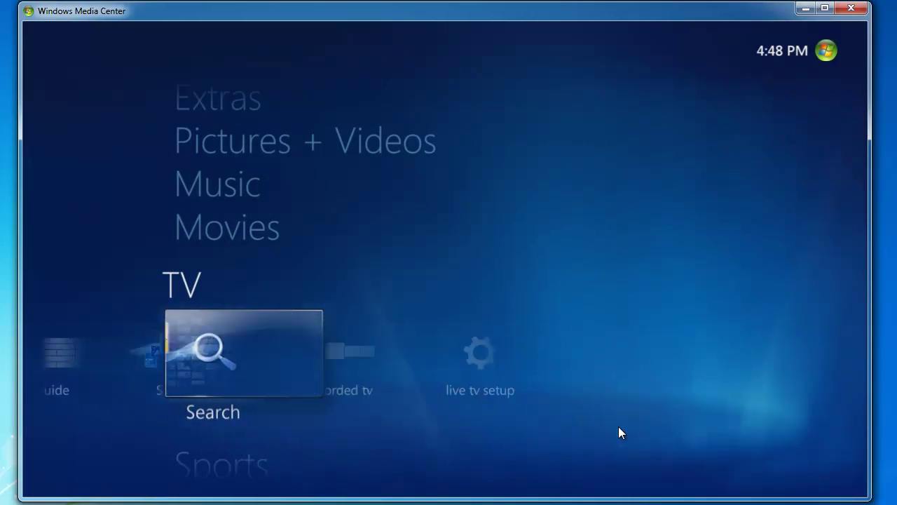
pyautogui.press('Right')
pyautogui.press('Right')
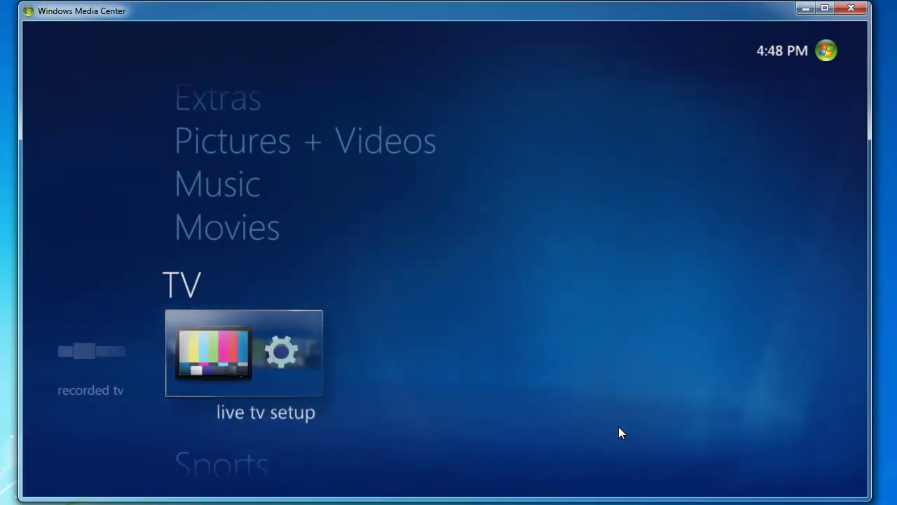
pyautogui.press('Return')
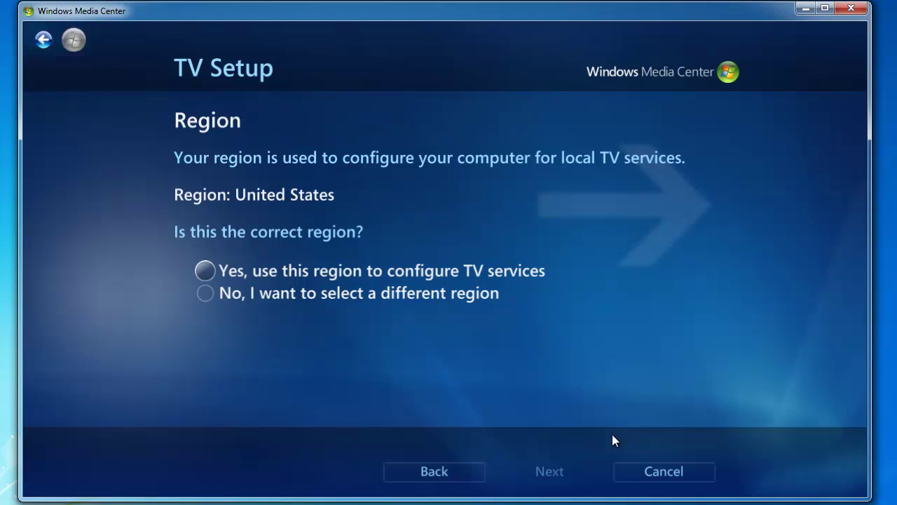
# Confirm United States as the region for TV services and enter the ZIP code for the Program Guide listings
pyautogui.click(205, 271)
pyautogui.click(555, 477)
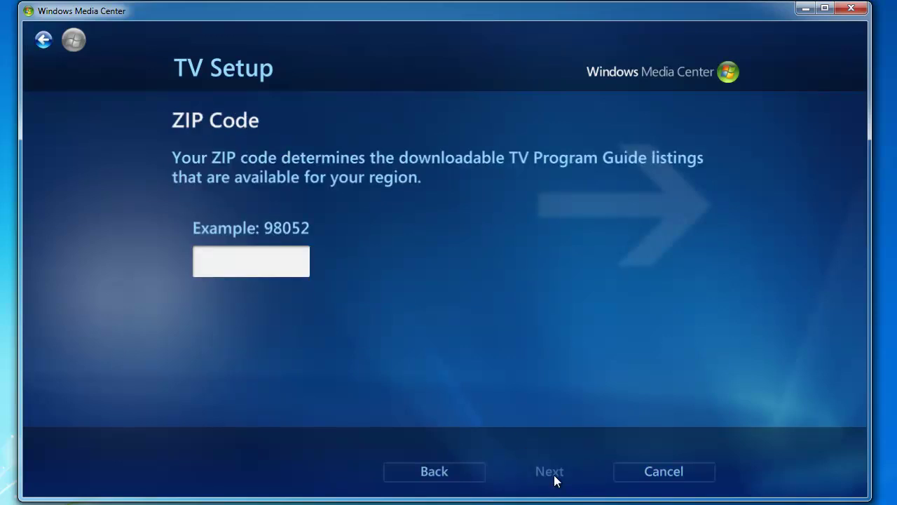
pyautogui.write('98033')
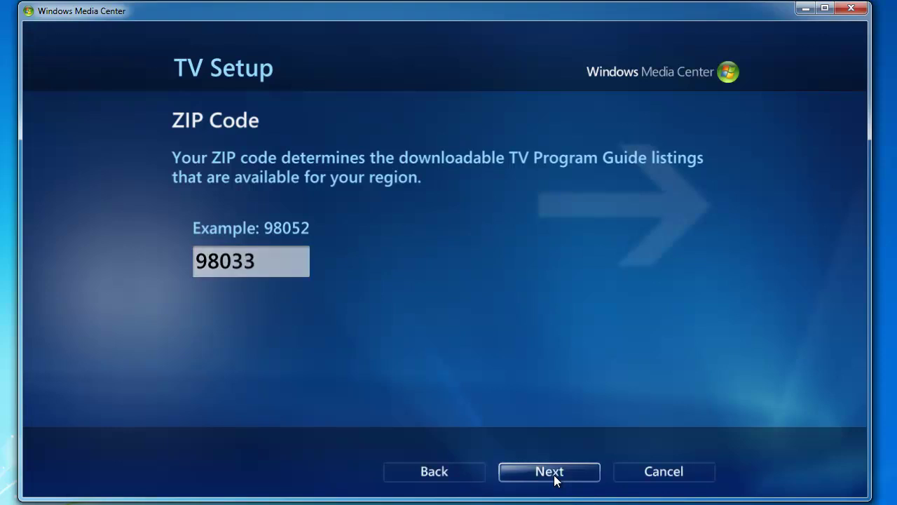
pyautogui.click(555, 477)
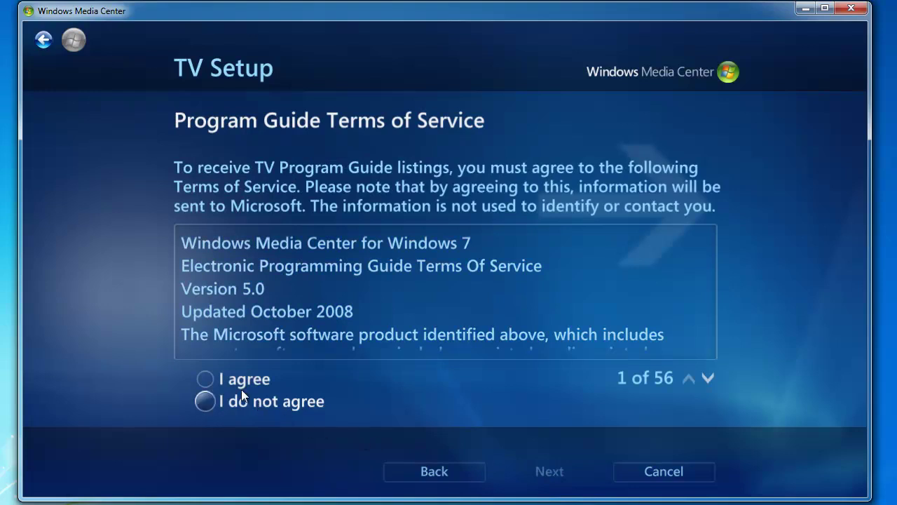
# Agree to the Program Guide Terms of Service and the Microsoft PlayReady PC Runtime EULA
pyautogui.click(209, 379)
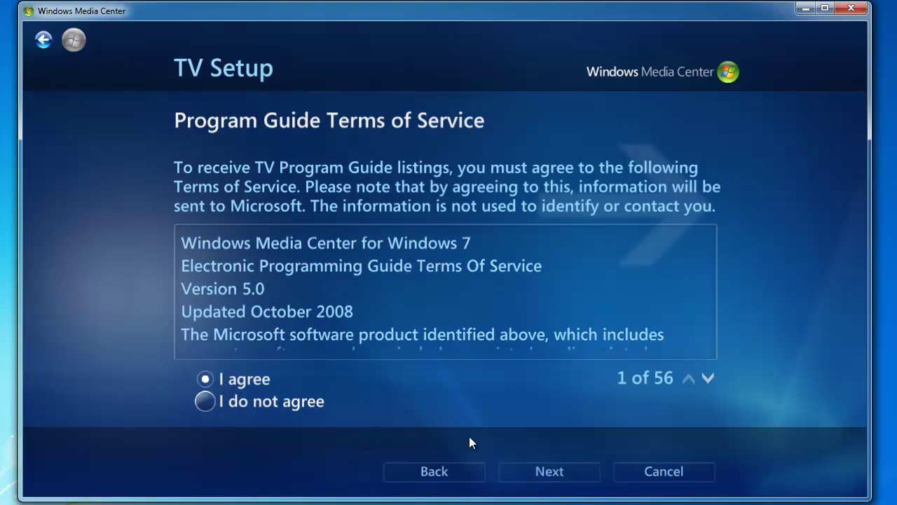
pyautogui.click(551, 470)
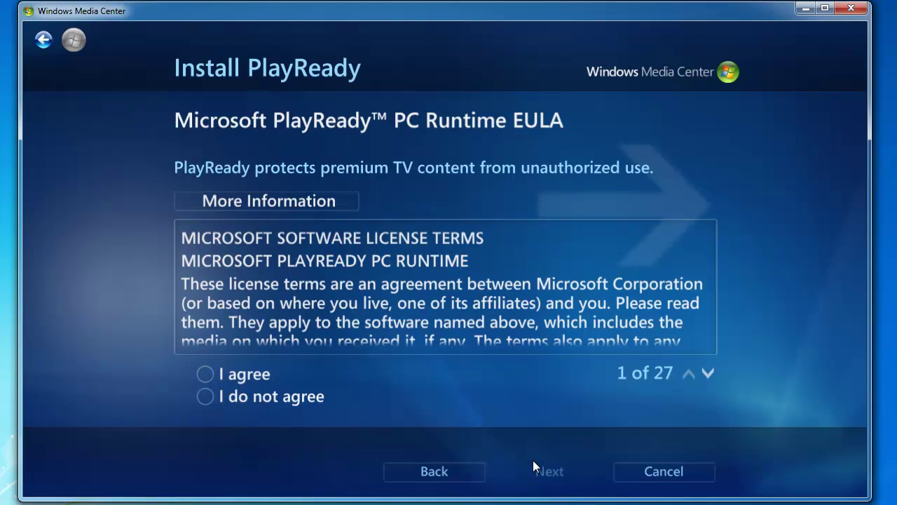
pyautogui.click(213, 377)
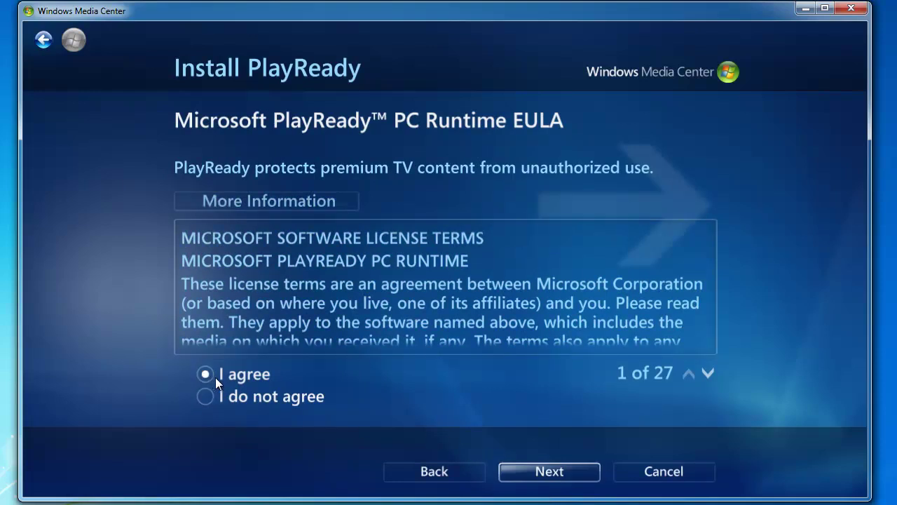
pyautogui.click(540, 473)
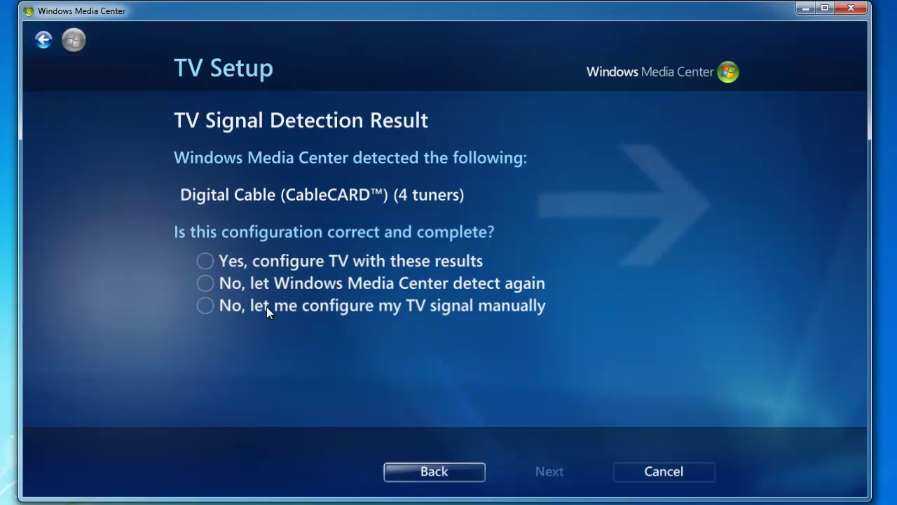
# Accept the detected Digital Cable (CableCARD) signal configuration and proceed through the digital cable support activation page
pyautogui.click(220, 256)
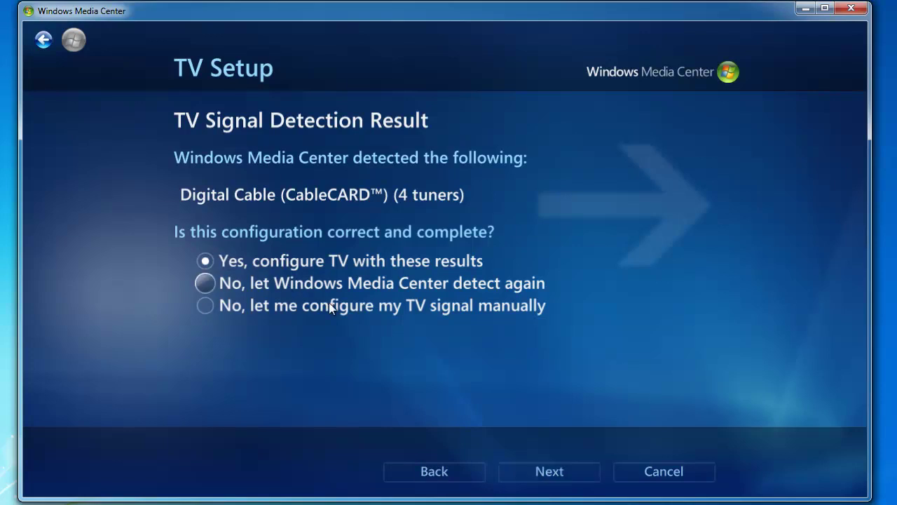
pyautogui.click(554, 473)
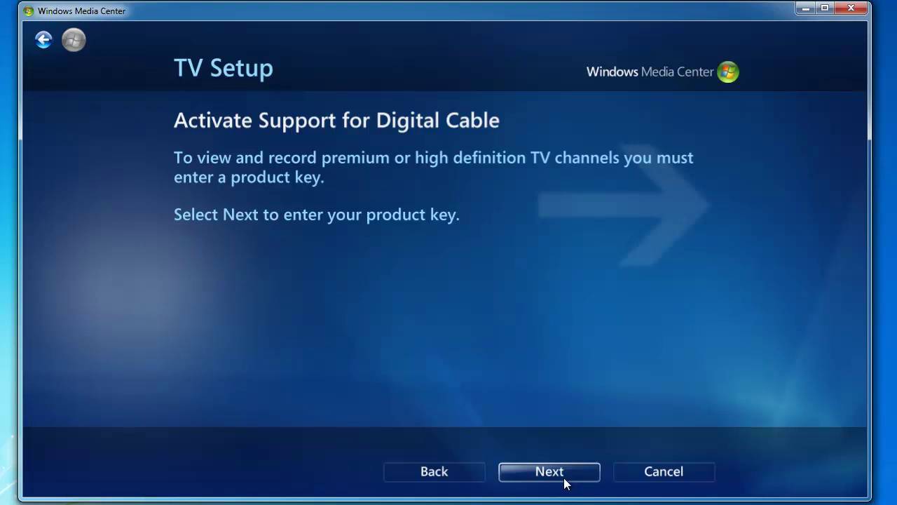
pyautogui.click(565, 481)
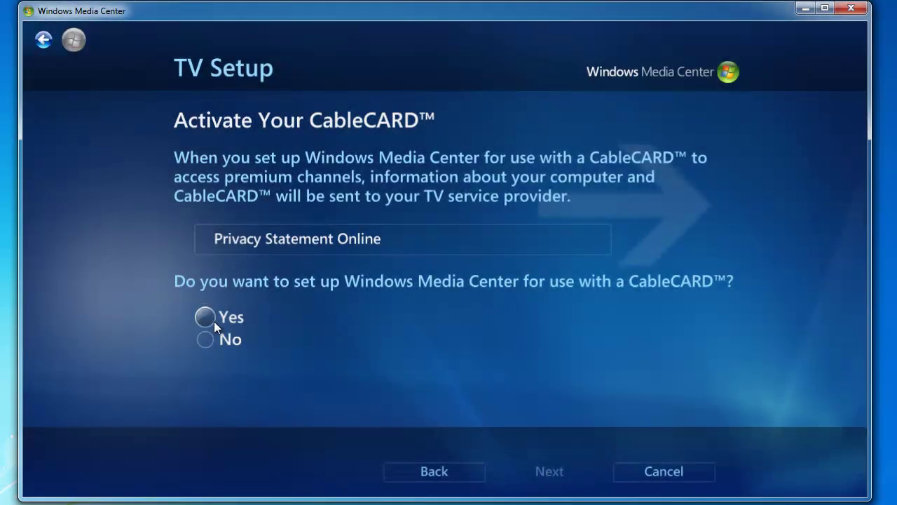
# Choose to set up Windows Media Center for use with a CableCARD and proceed to the cable company activation details
pyautogui.click(206, 317)
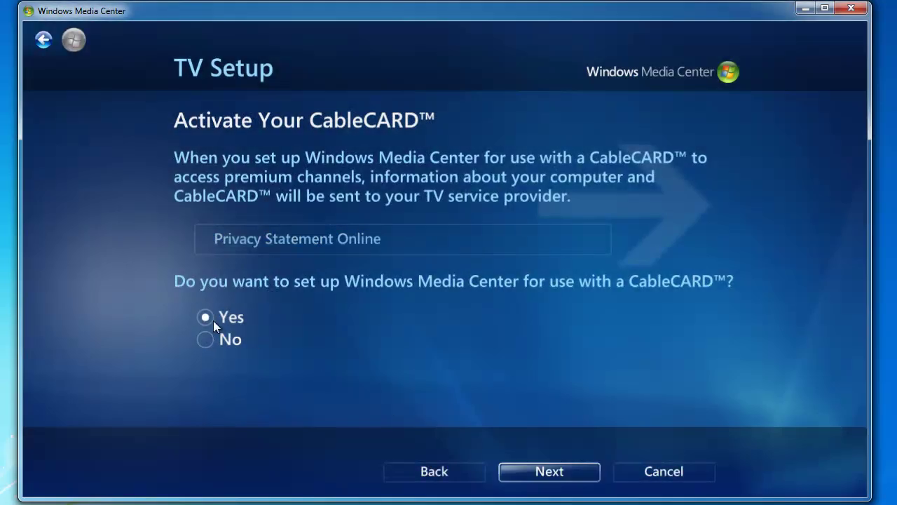
pyautogui.click(543, 476)
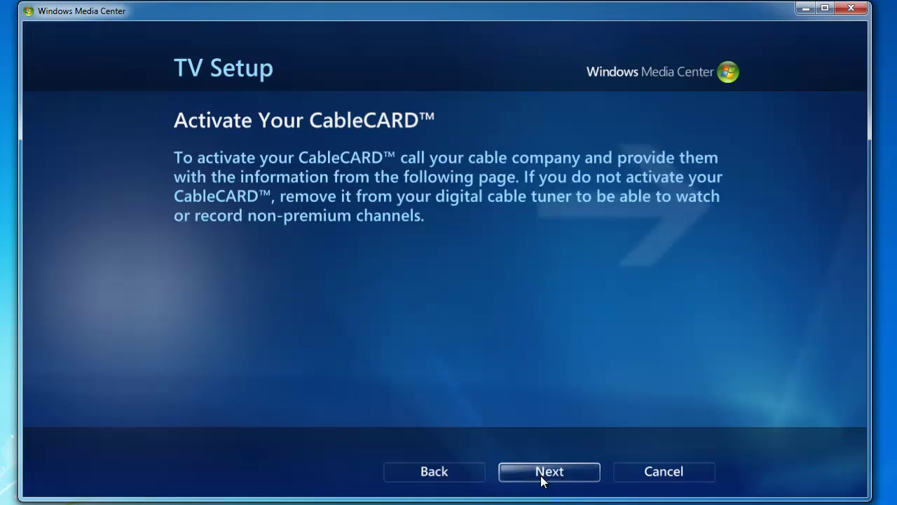
pyautogui.click(544, 480)
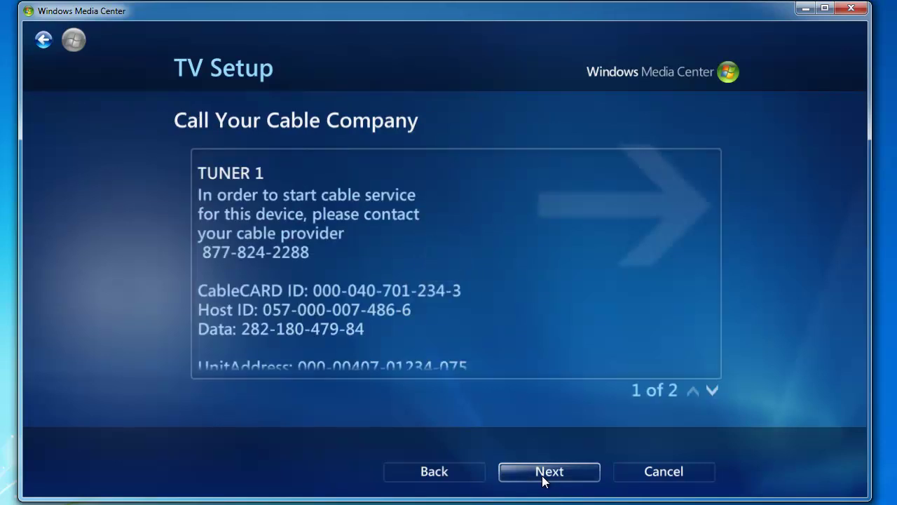
# Examine the CableCARD activation details listed for each tuner on the Call Your Cable Company page
pyautogui.click(711, 391)
pyautogui.click(711, 391)
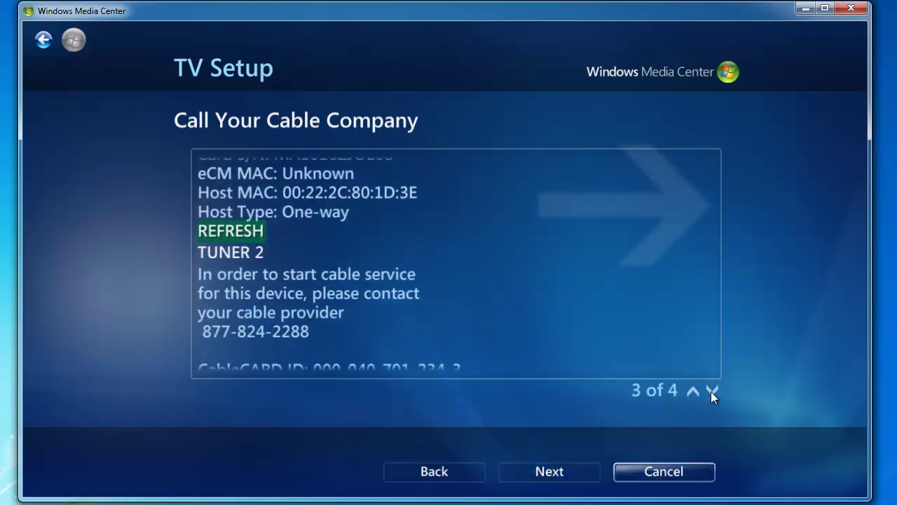
pyautogui.click(711, 392)
pyautogui.click(711, 391)
pyautogui.click(711, 391)
pyautogui.click(711, 391)
pyautogui.click(711, 392)
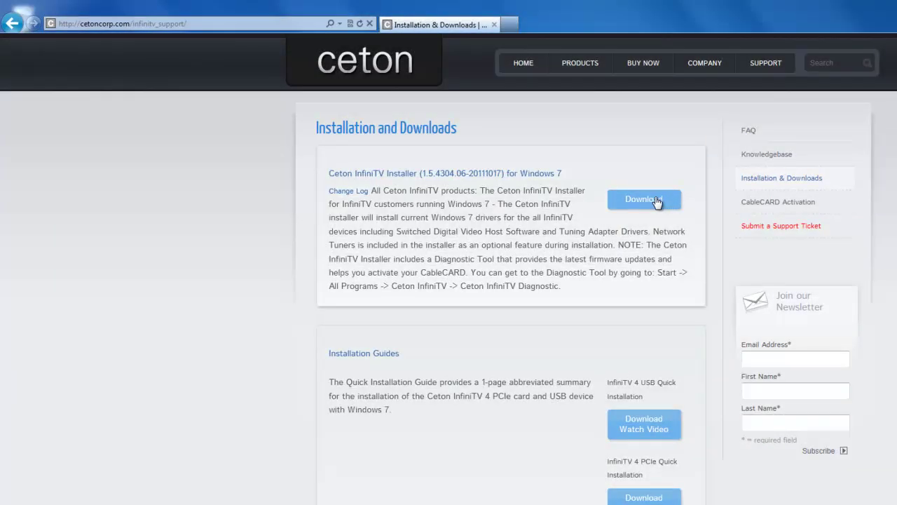
# Switch to the Ceton support website in Internet Explorer and open its CableCARD Activation page
pyautogui.moveTo(771, 73)
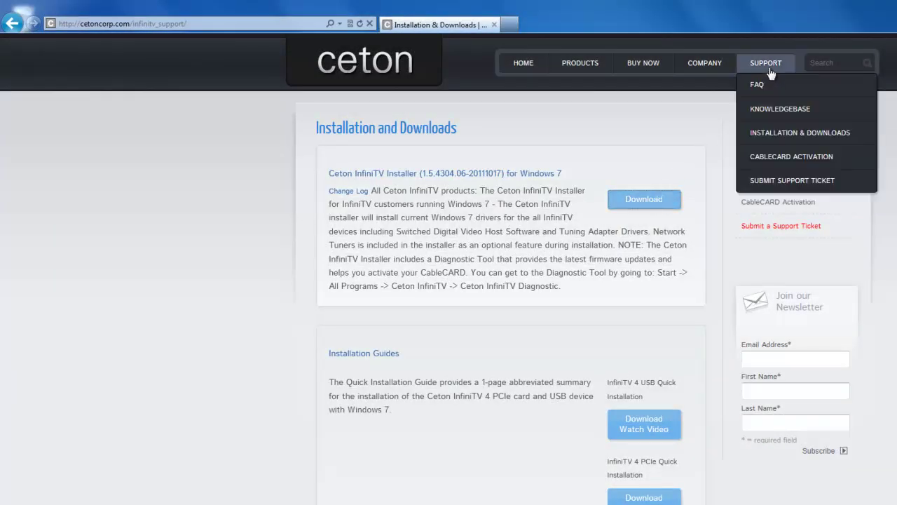
pyautogui.click(773, 160)
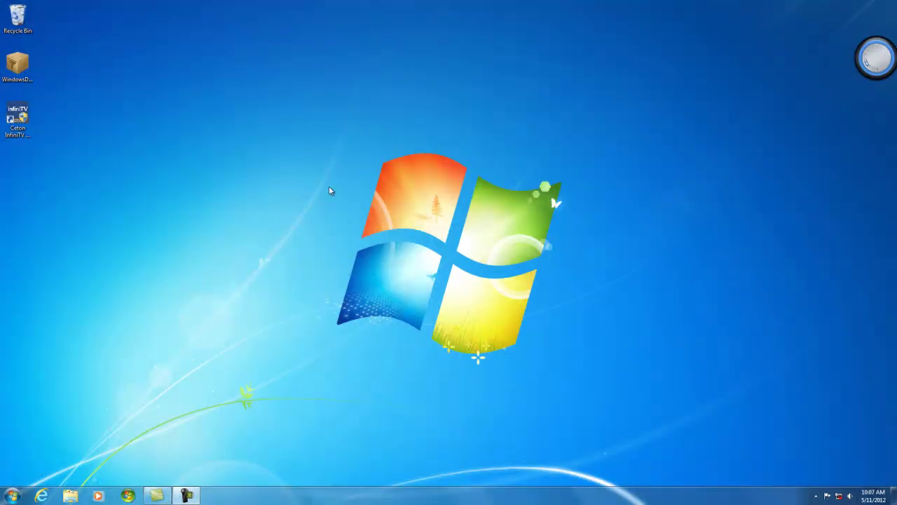
# Launch the Ceton InfiniTV Diagnostic Tool from the desktop and check the CableCARD setup steps
pyautogui.click(19, 117)
pyautogui.doubleClick(19, 116)
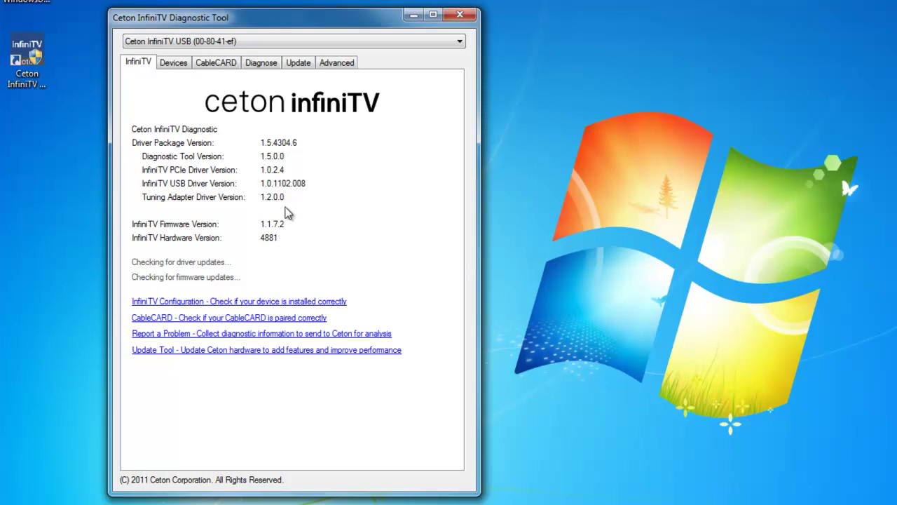
pyautogui.click(222, 75)
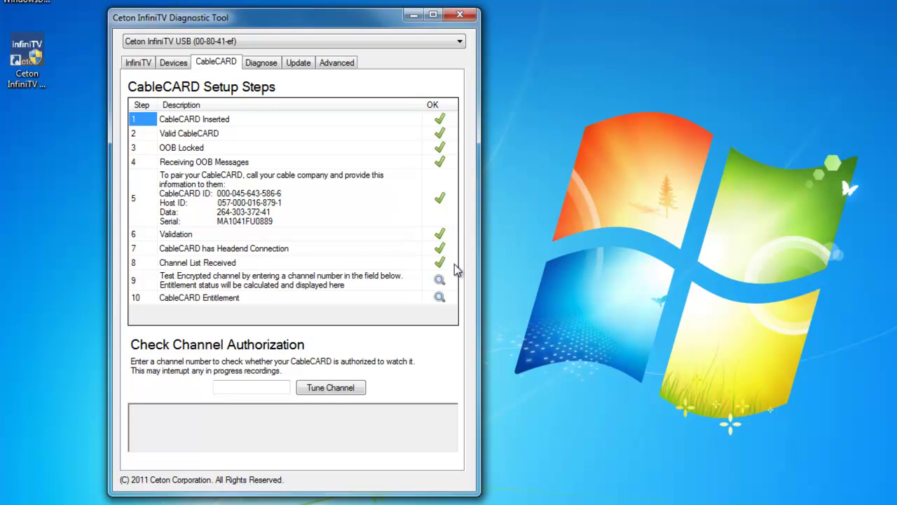
pyautogui.click(439, 278)
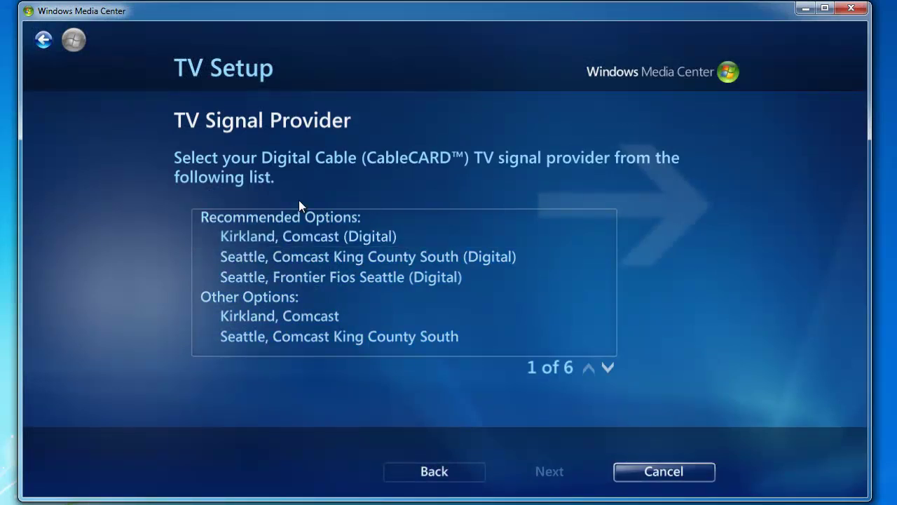
# In Windows Media Center, choose Kirkland, Comcast (Digital) as the TV signal provider and complete TV setup with the Program Guide download
pyautogui.click(262, 235)
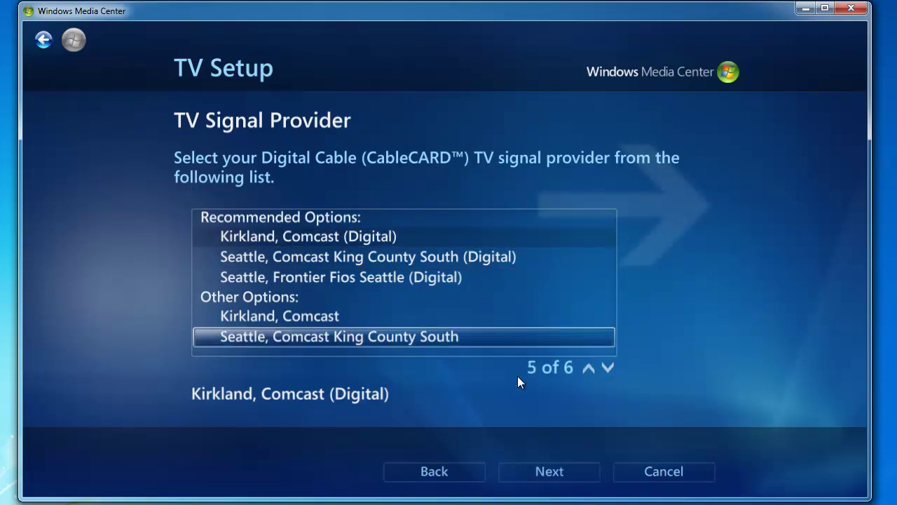
pyautogui.click(536, 471)
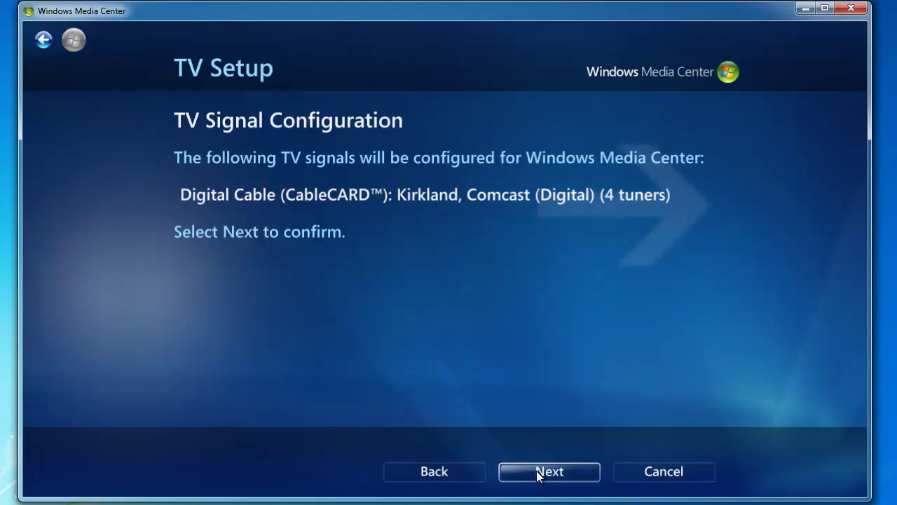
pyautogui.click(540, 474)
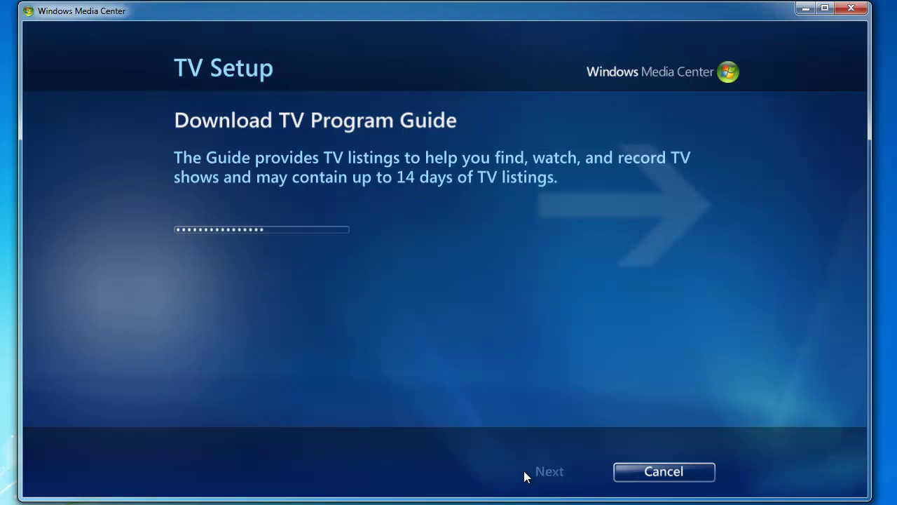
pyautogui.click(524, 471)
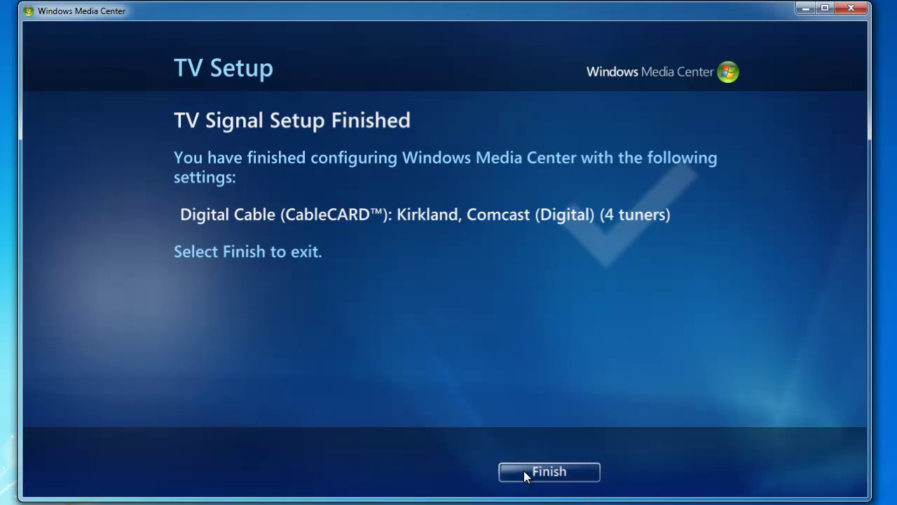
pyautogui.click(526, 471)
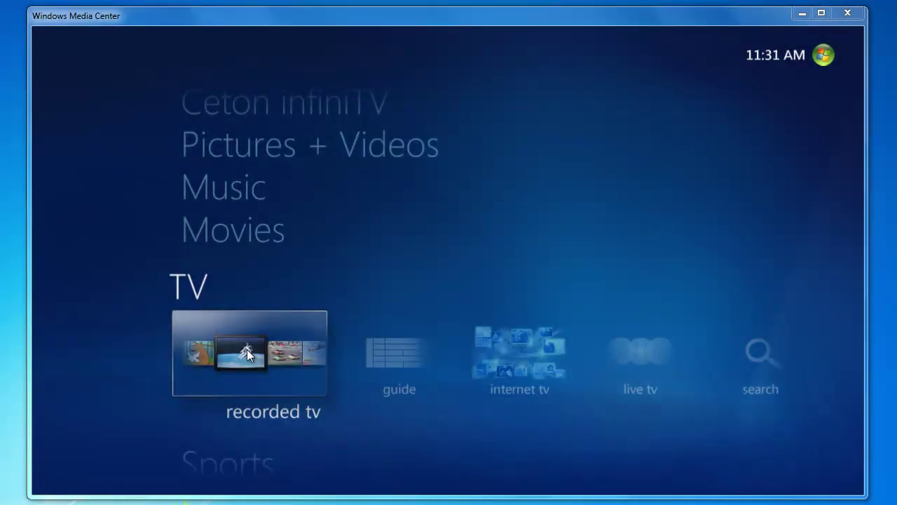
# Play New Day Northwest on channel 505 from the TV guide and stop playback
pyautogui.click(391, 350)
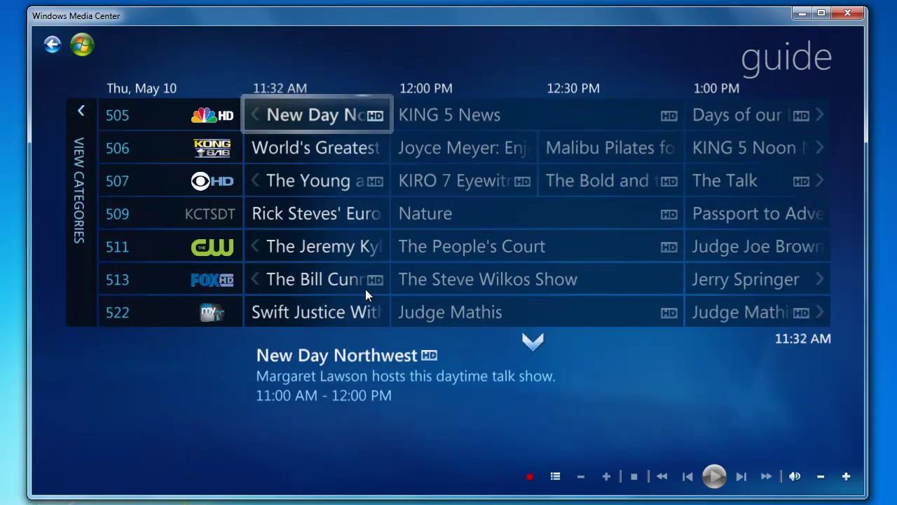
pyautogui.click(336, 117)
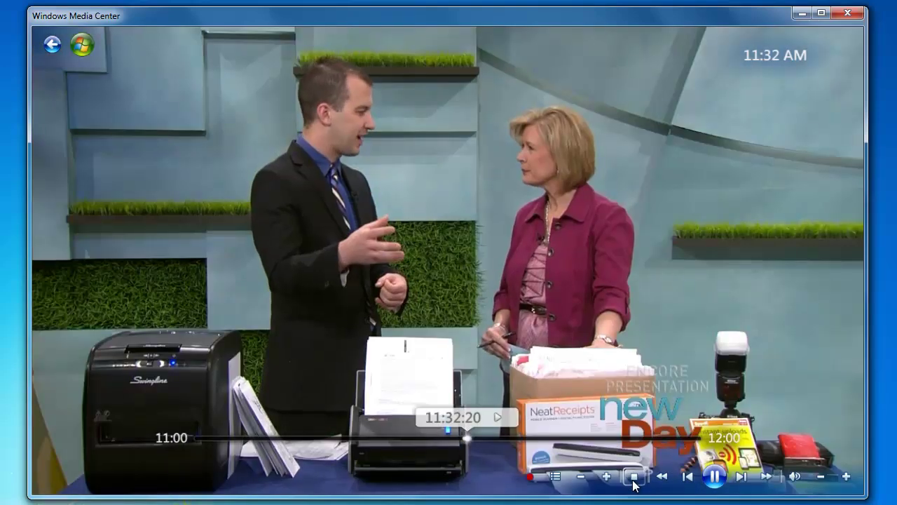
pyautogui.click(634, 478)
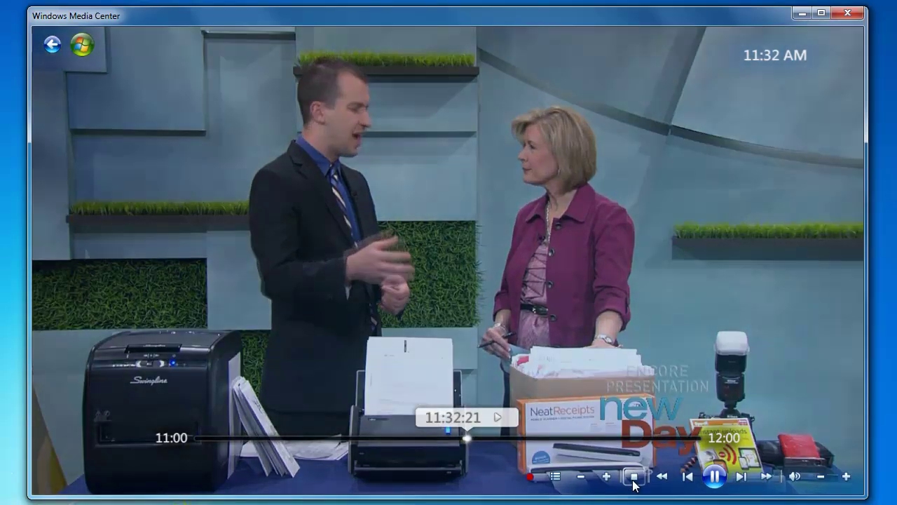